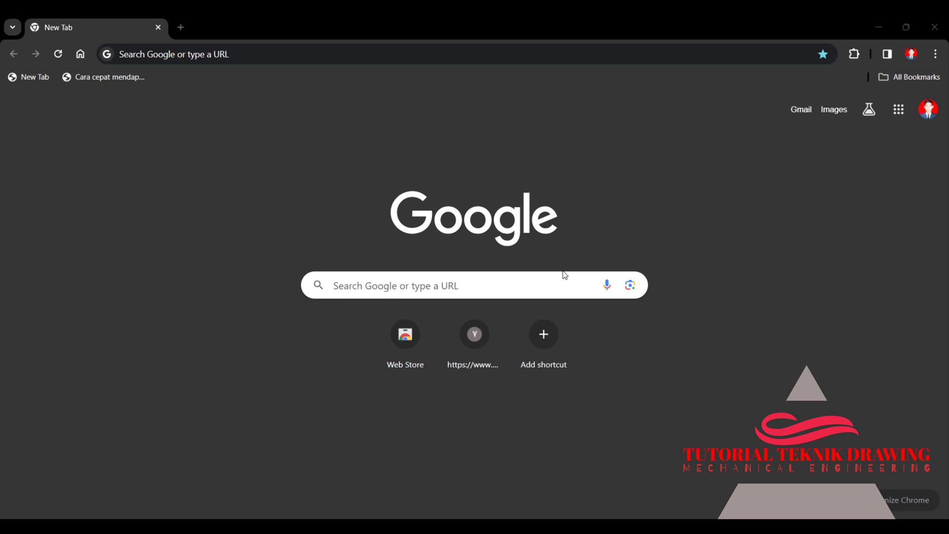
- Search Google for 'freecad download' using the suggestion
left_click(382, 275)
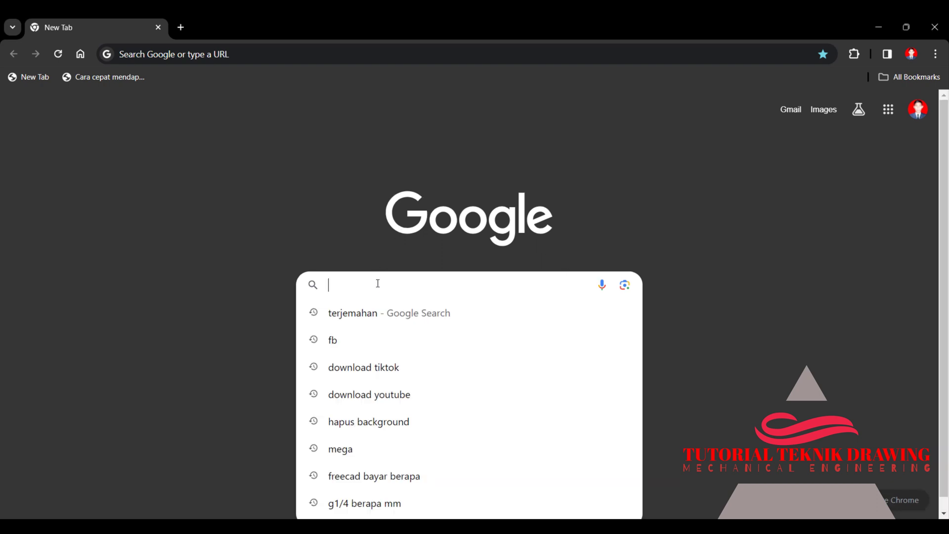
type("fr")
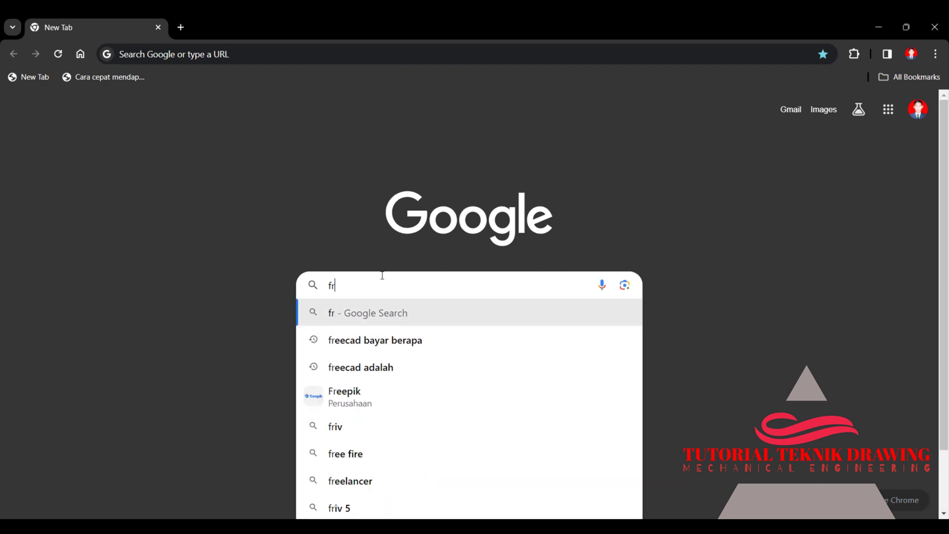
type("eecad ")
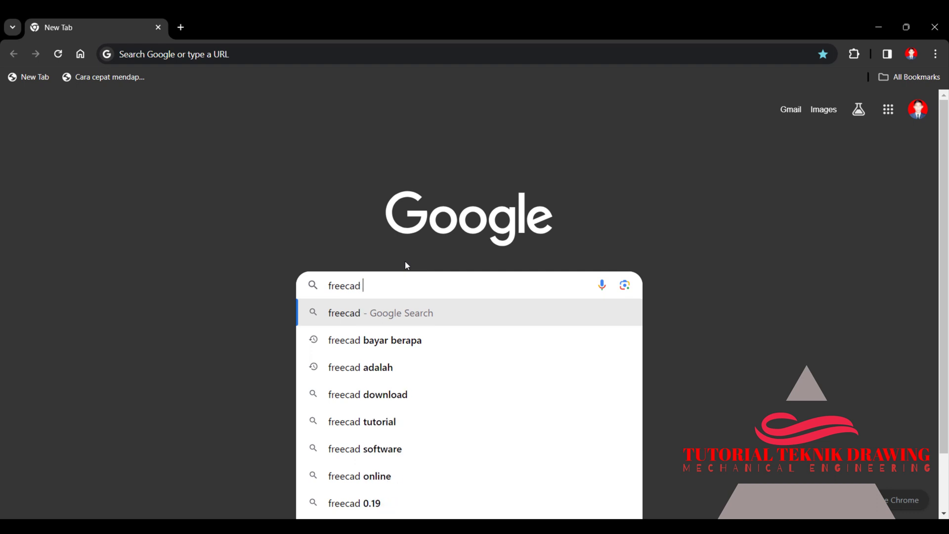
type("d")
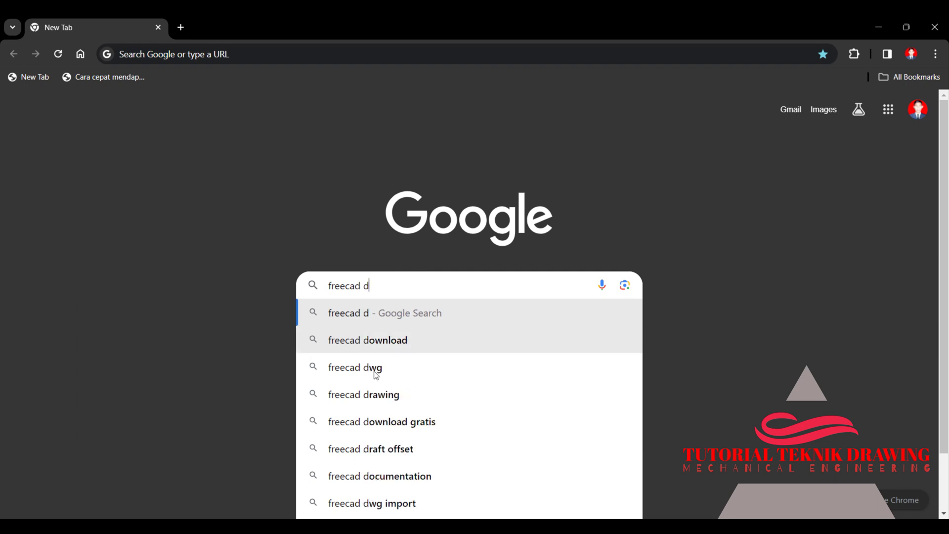
left_click(396, 346)
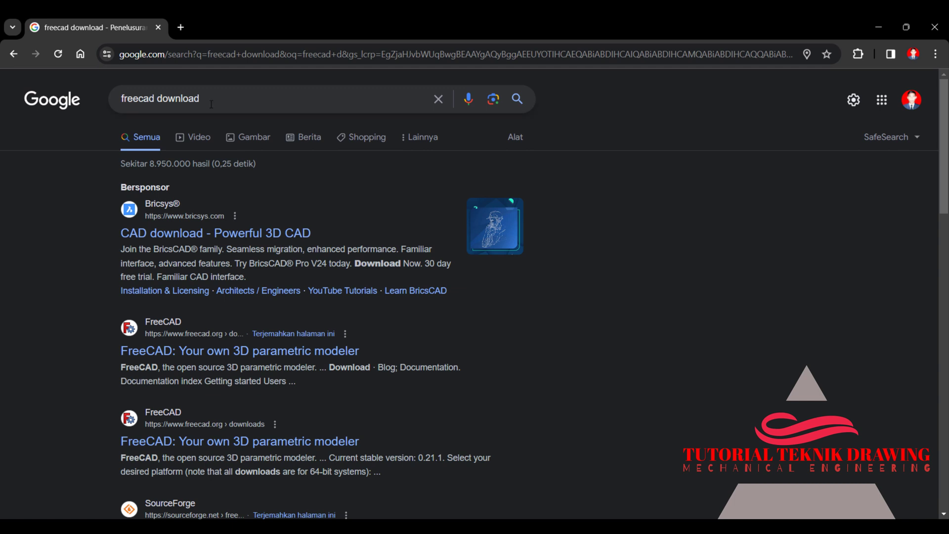
- Open the official FreeCAD downloads result in a new tab, skipping the sponsored CAD link
right_click(211, 232)
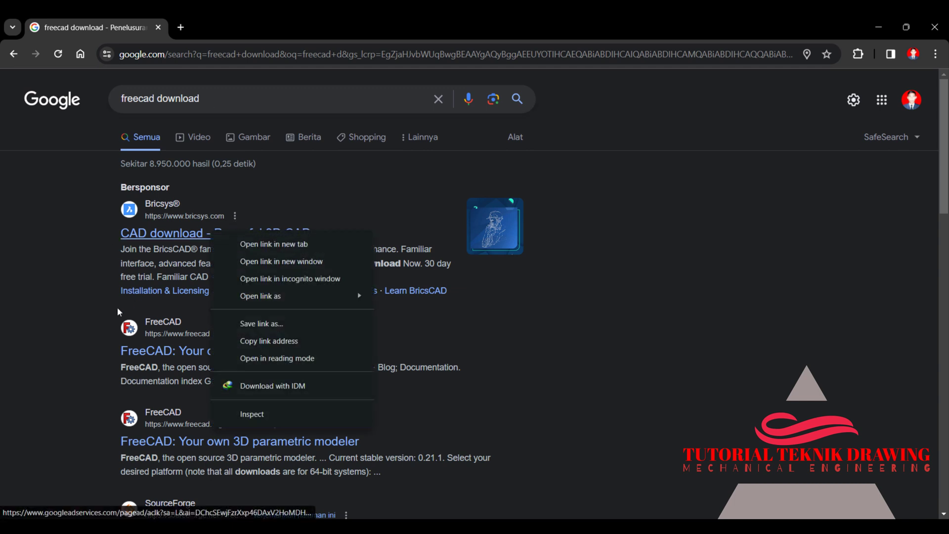
left_click(117, 307)
scroll(370, 260, "down", 1)
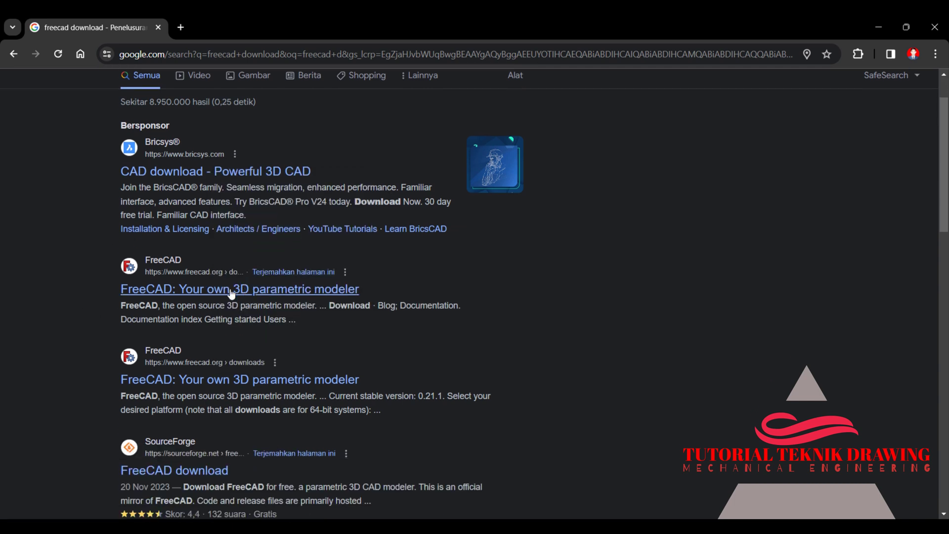
right_click(259, 294)
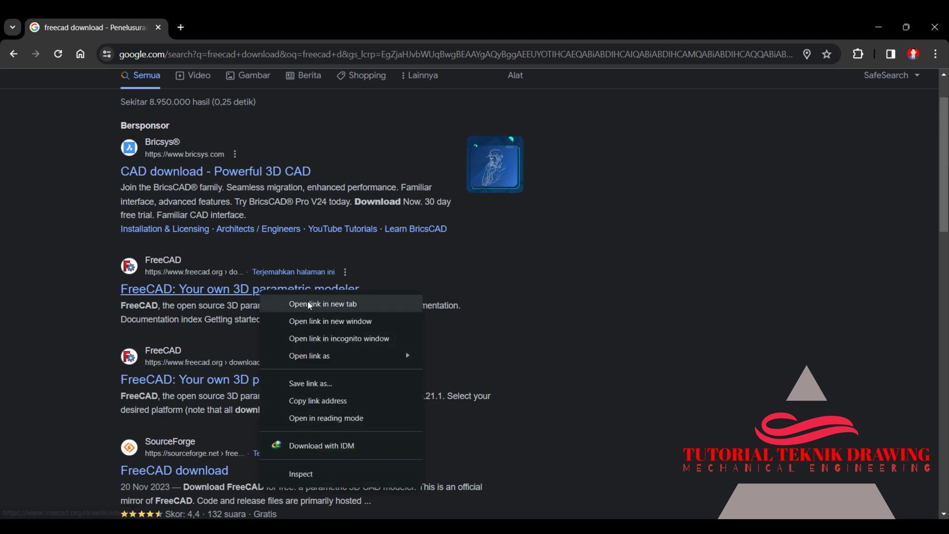
left_click(310, 305)
- On freecad.org/downloads.php, download the FreeCAD 0.21.1 Windows 64-bit installer
left_click(227, 18)
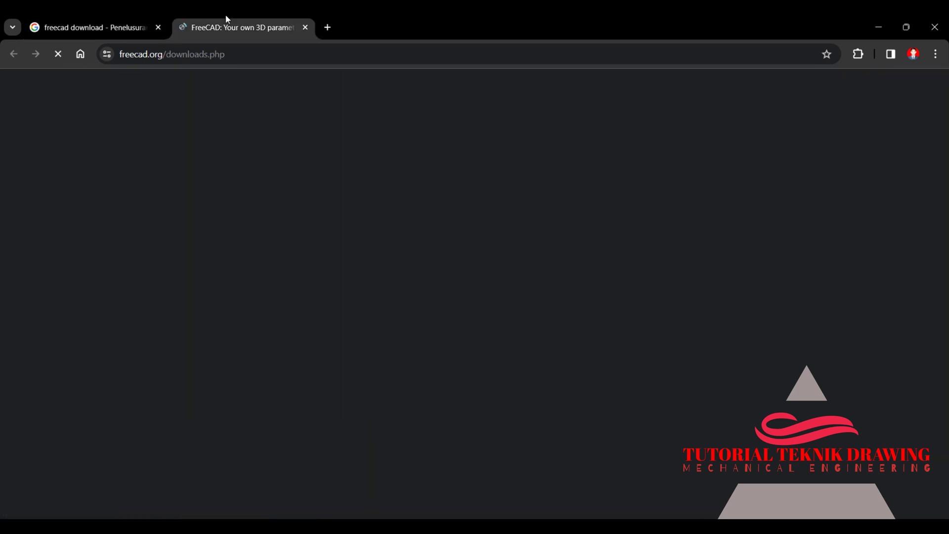
scroll(360, 198, "down", 3)
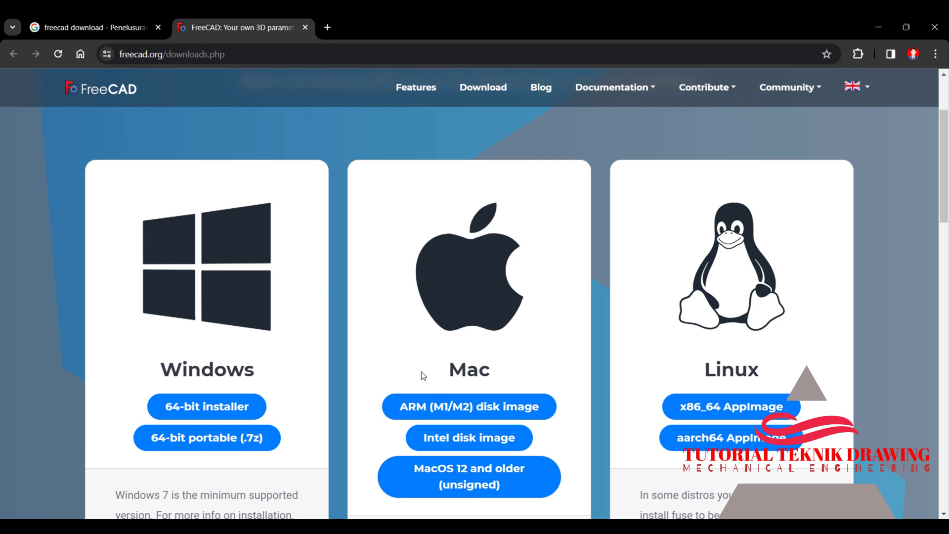
left_click(482, 89)
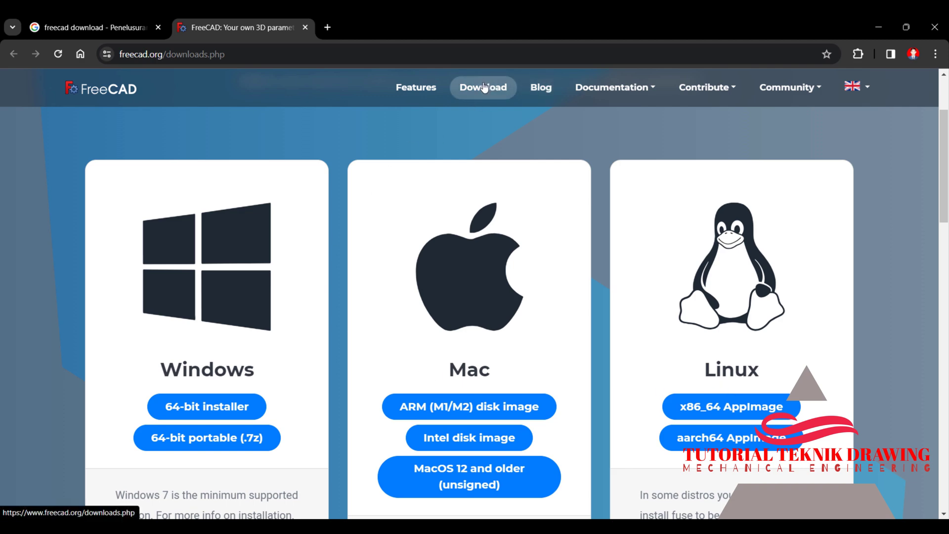
scroll(475, 116, "down", 2)
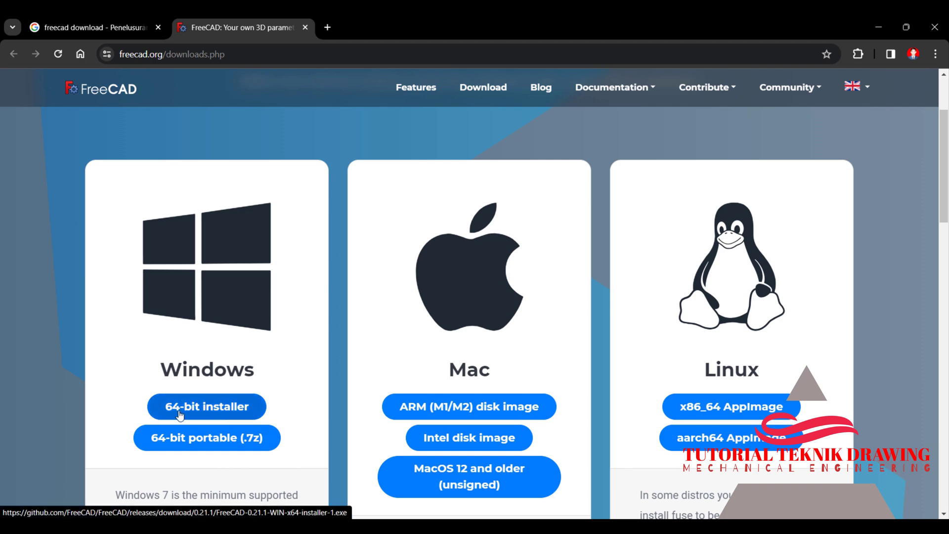
left_click(180, 415)
- Download the 491.70 MB FreeCAD-0.21.1-WIN-x64 installer to Downloads\Programs with IDM and dismiss the completion notice
scroll(586, 288, "down", 2)
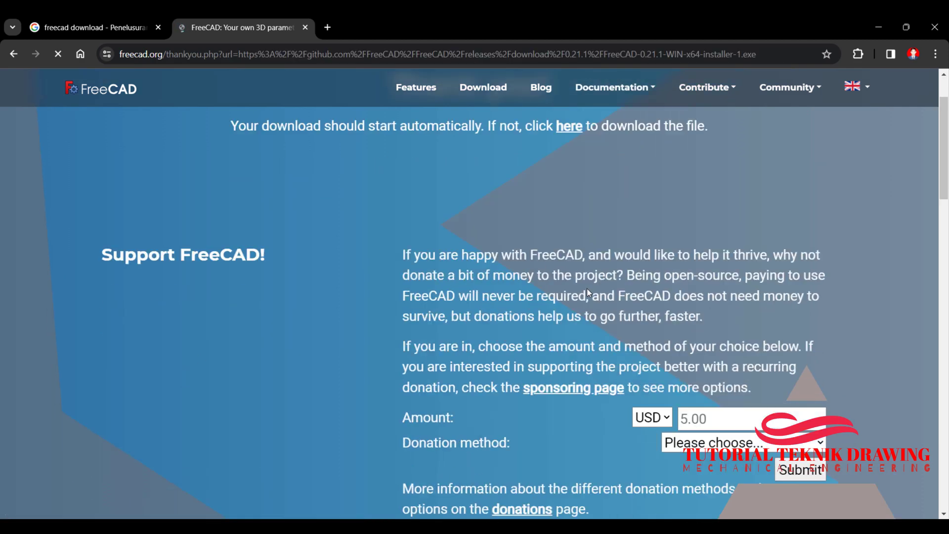
left_click(457, 324)
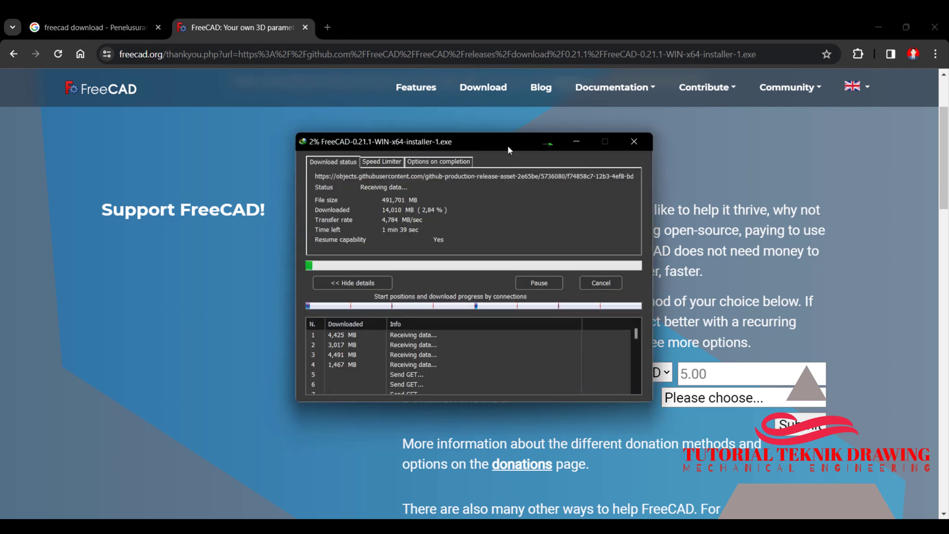
left_click_drag(508, 146, 245, 116)
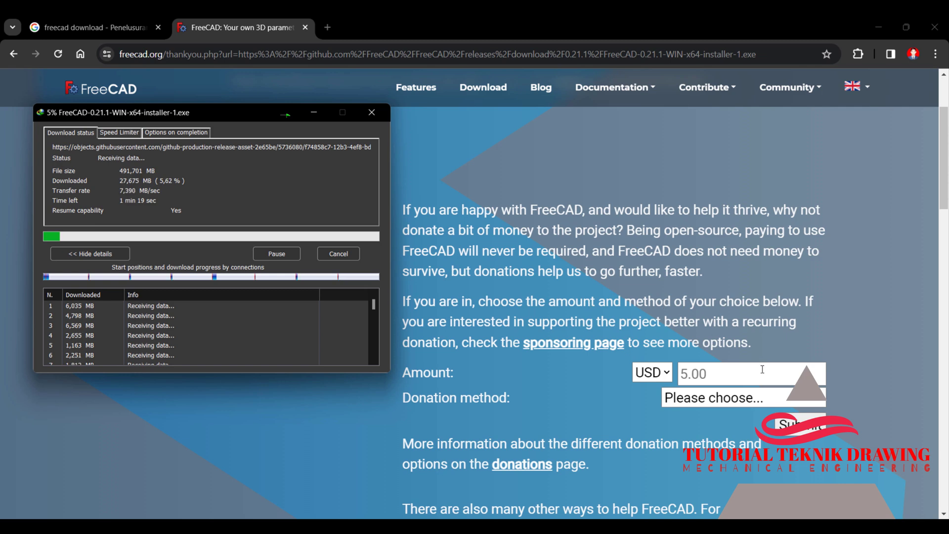
scroll(620, 381, "down", 3)
scroll(614, 373, "up", 3)
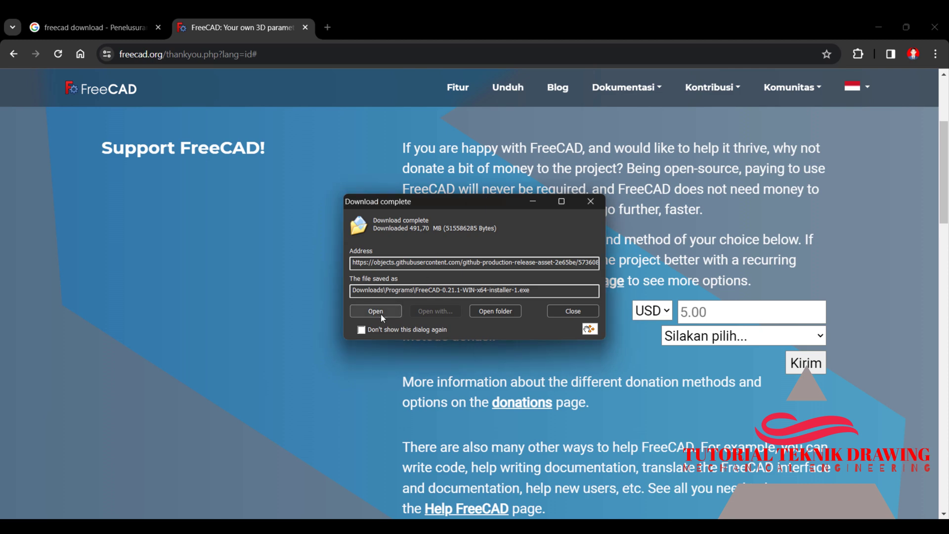
left_click(381, 314)
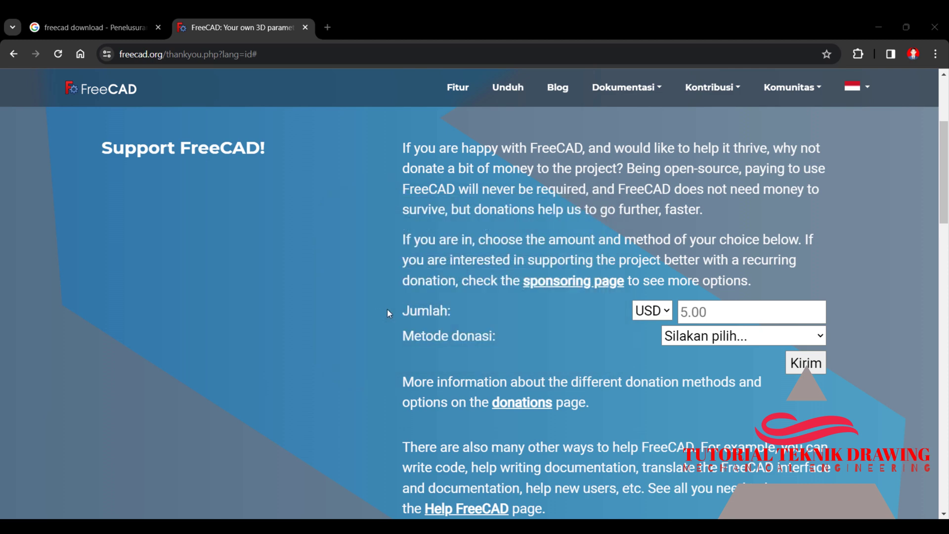
scroll(388, 297, "up", 4)
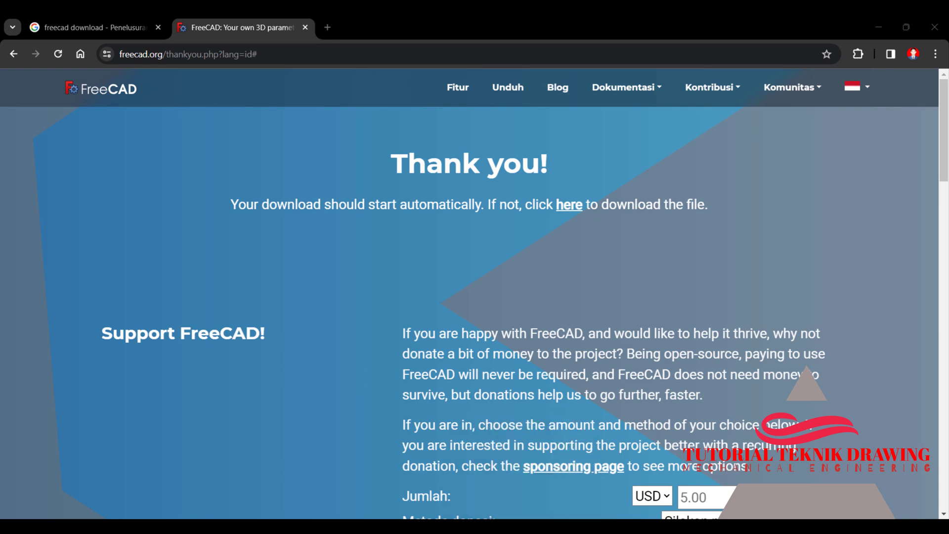
- Run FreeCAD-0.21.1-WIN-x64-installer-1 from Downloads\Programs as administrator
key("super+e")
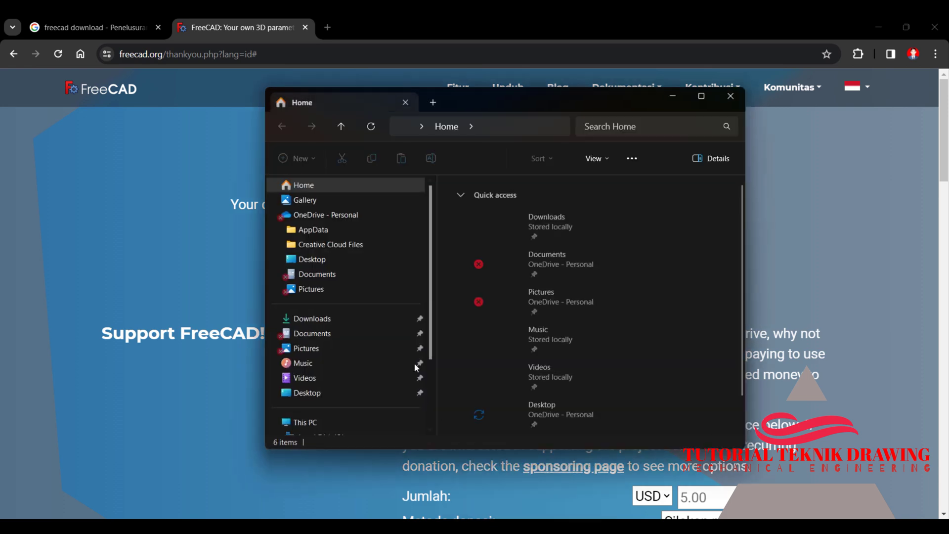
left_click(343, 319)
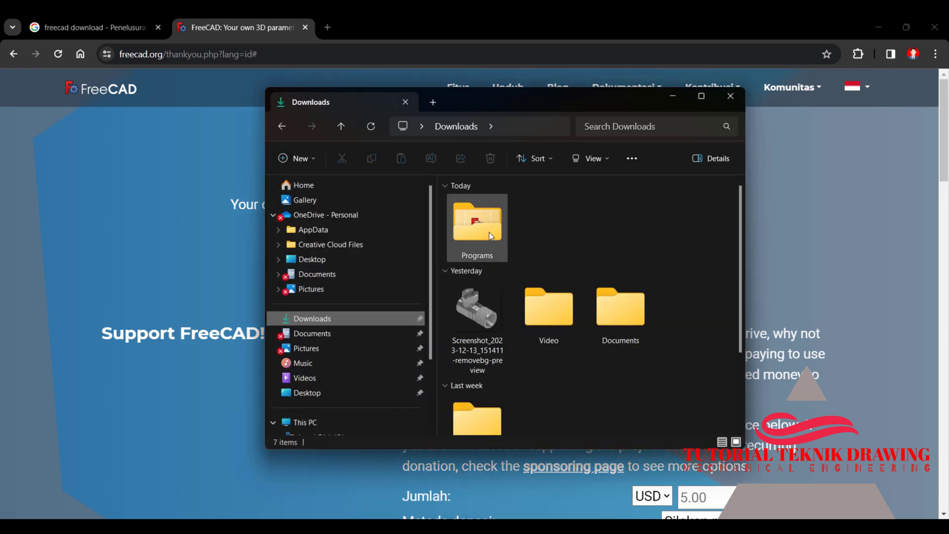
double_click(488, 232)
left_click(494, 215)
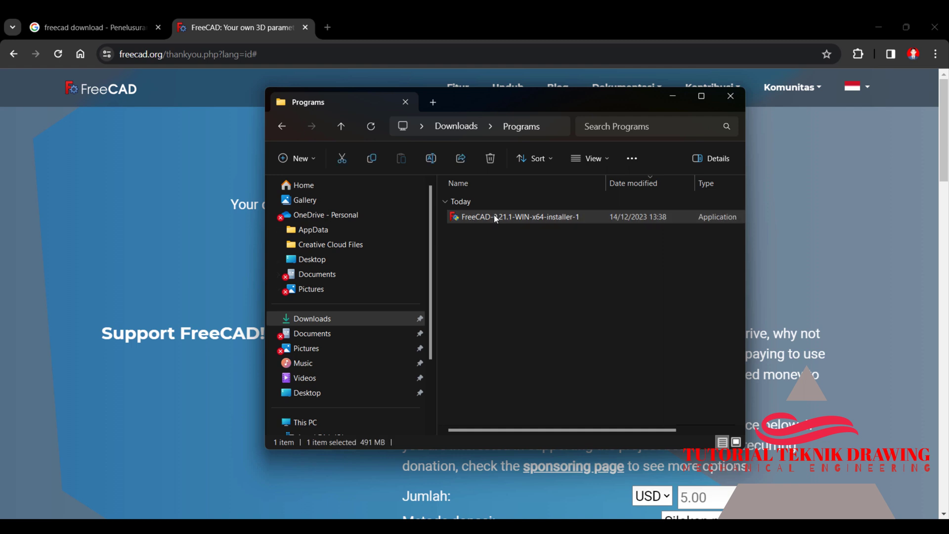
right_click(493, 215)
left_click(558, 291)
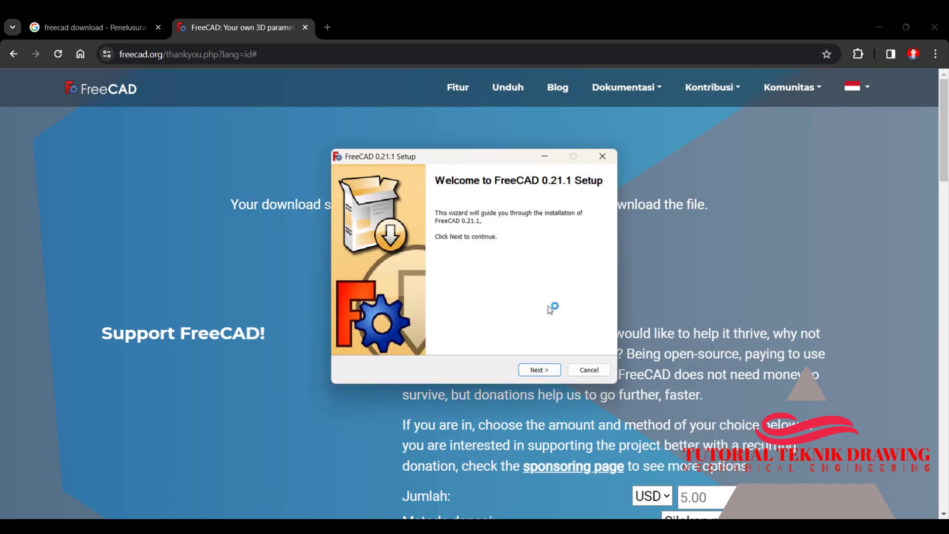
- Advance the setup wizard installing for anyone into the default C:\Program Files\FreeCAD 0.21 folder
left_click(534, 370)
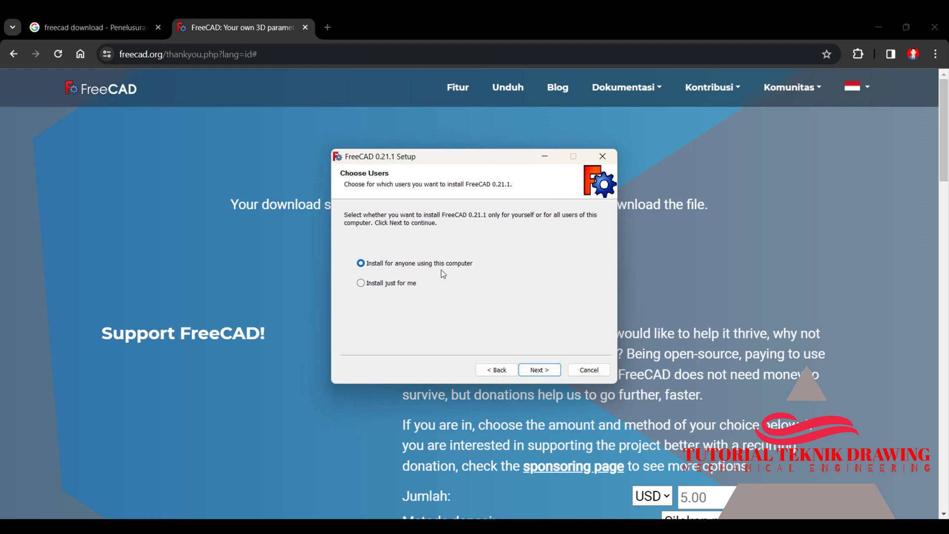
left_click(535, 372)
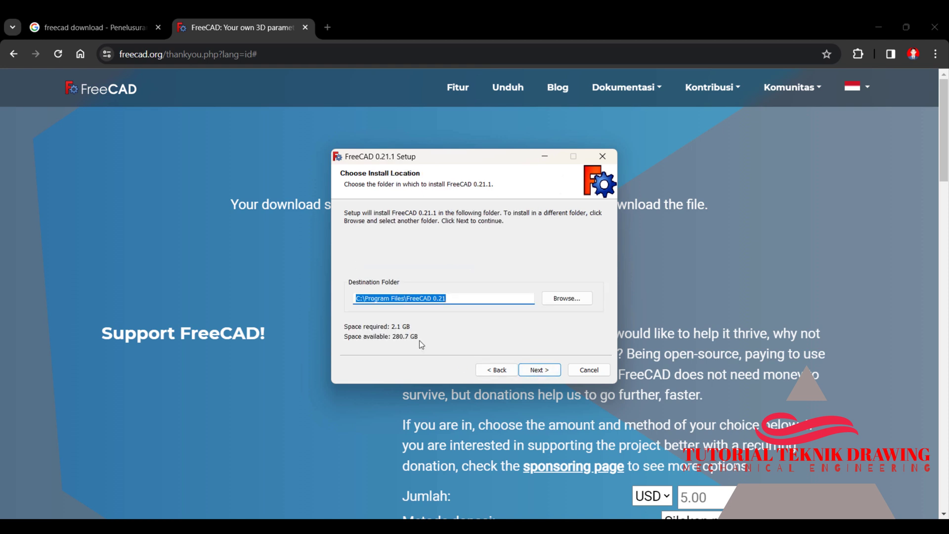
left_click(536, 372)
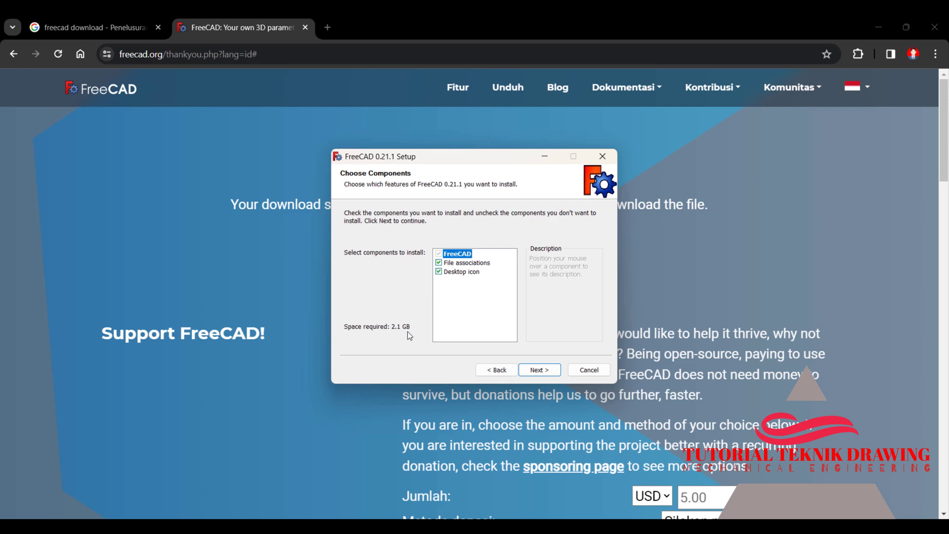
- Install all components with the default Start Menu folder, then finish without launching FreeCAD
left_click(549, 376)
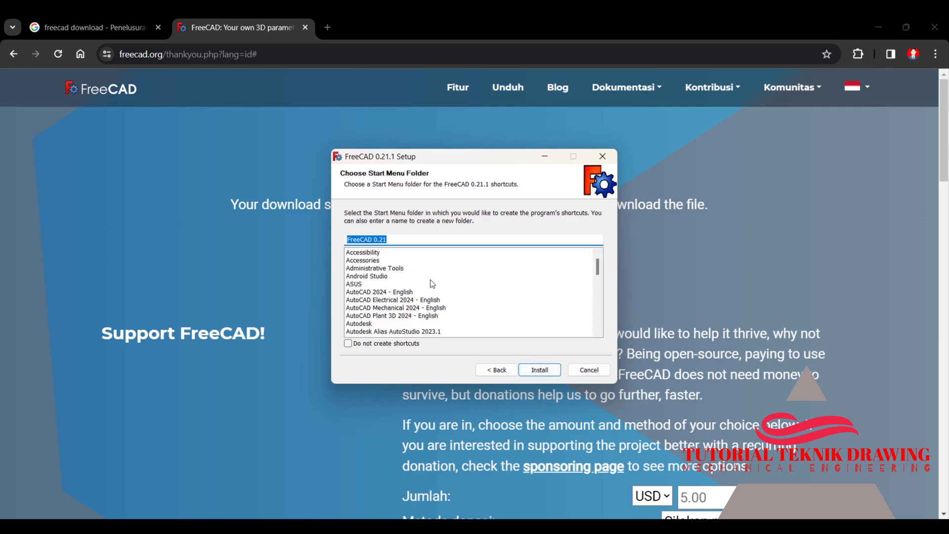
scroll(430, 281, "down", 1)
scroll(426, 280, "down", 1)
scroll(423, 279, "down", 1)
scroll(423, 279, "up", 1)
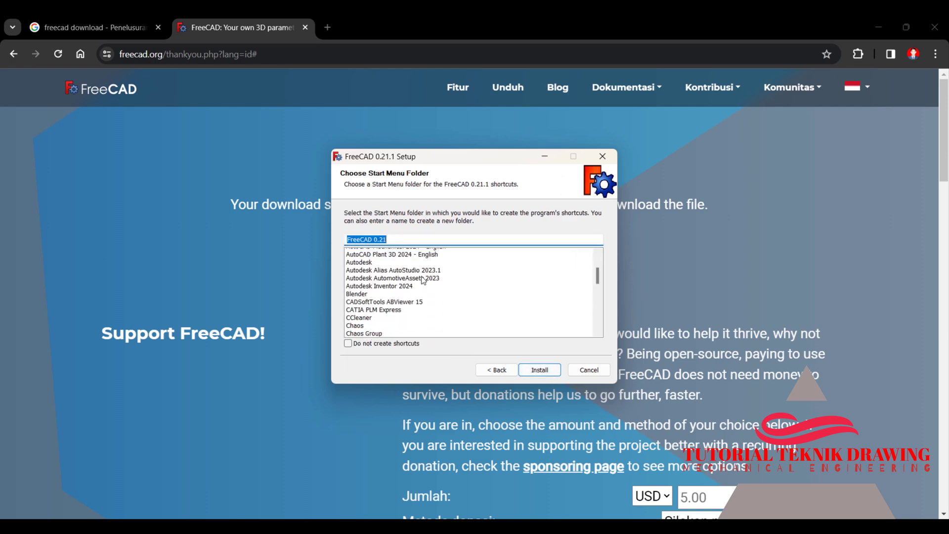
scroll(423, 280, "up", 1)
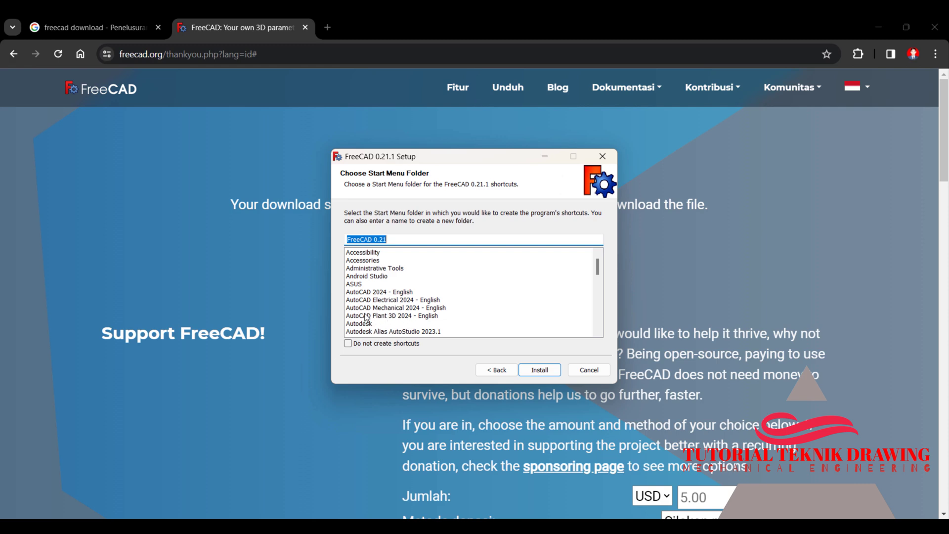
scroll(365, 317, "down", 1)
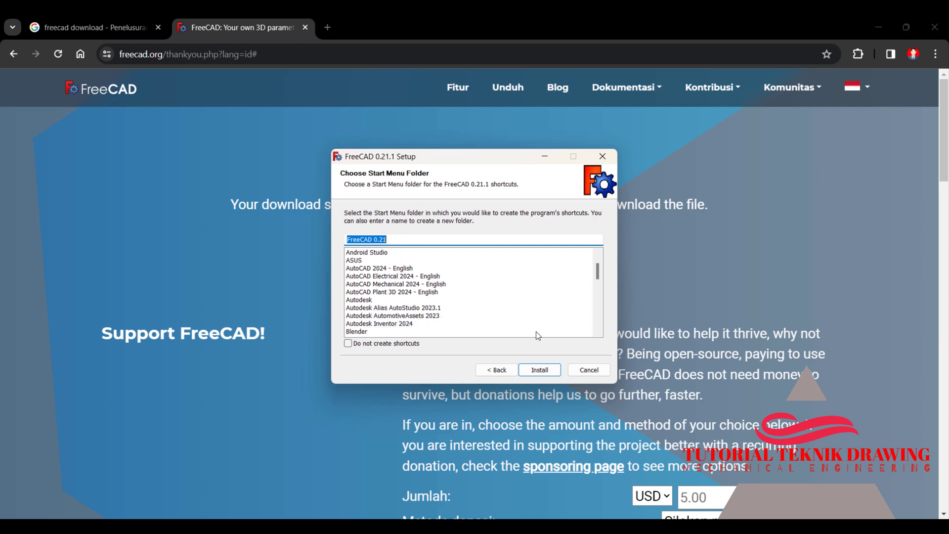
left_click(541, 370)
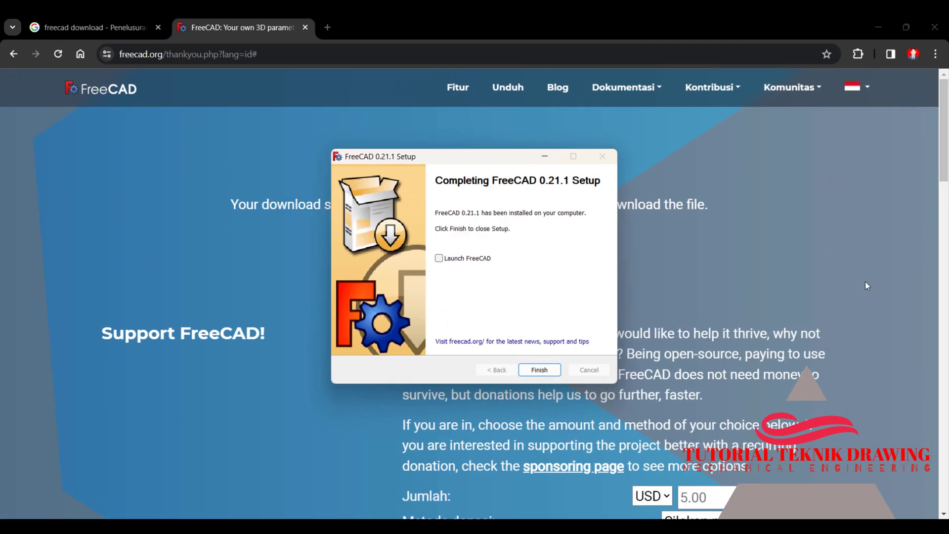
left_click(544, 371)
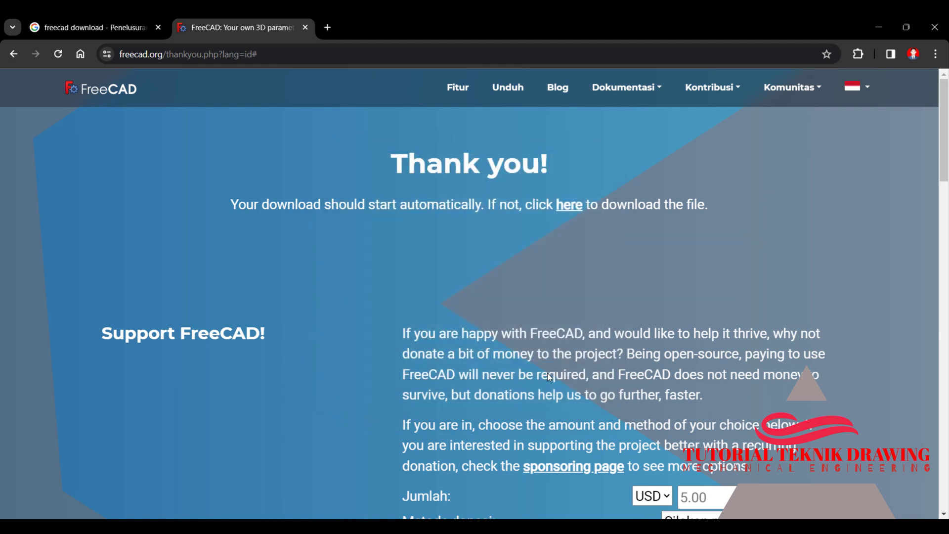
- Minimize Chrome and refresh the desktop icons several times
left_click(878, 28)
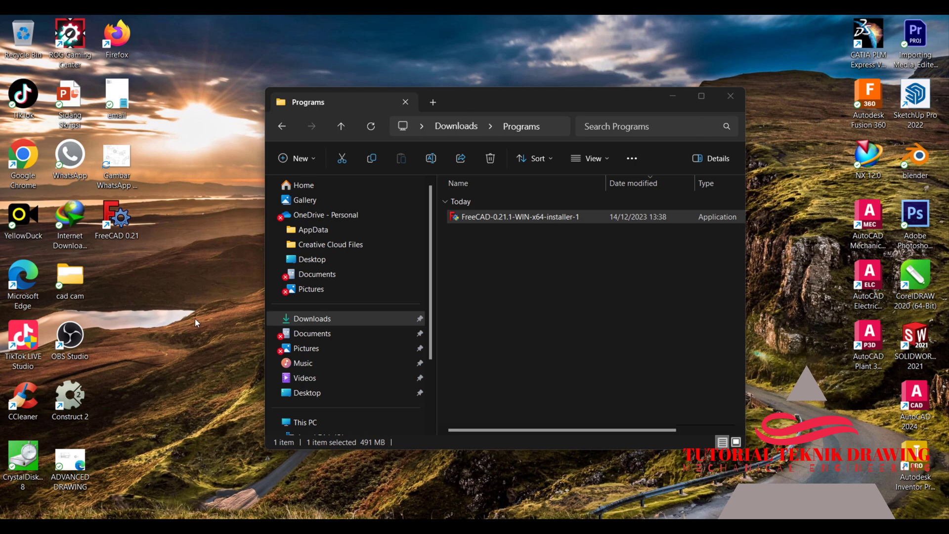
right_click(203, 235)
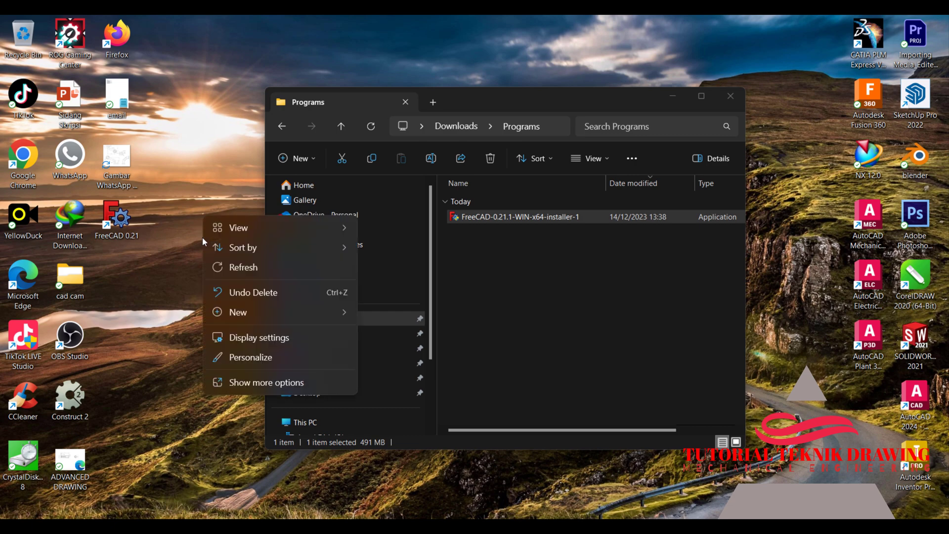
left_click(221, 266)
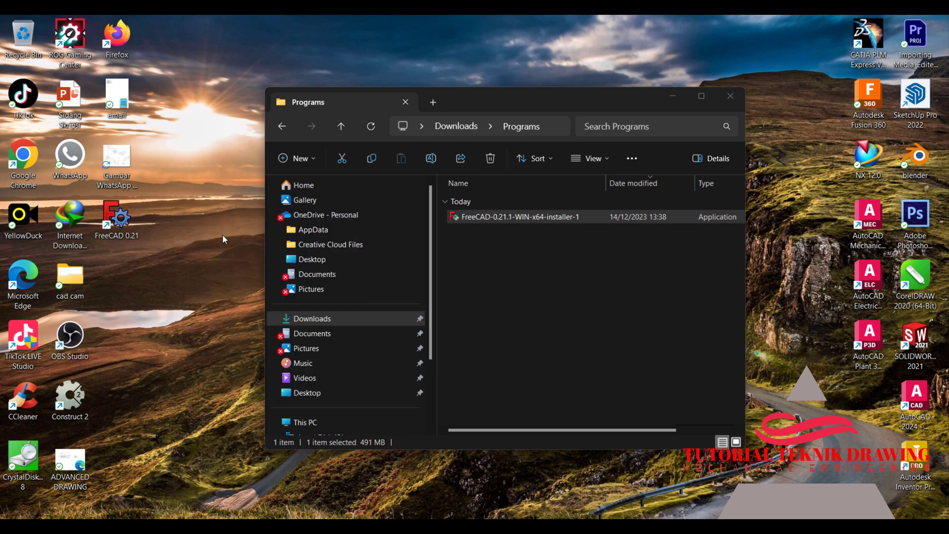
right_click(198, 164)
left_click(218, 216)
right_click(212, 168)
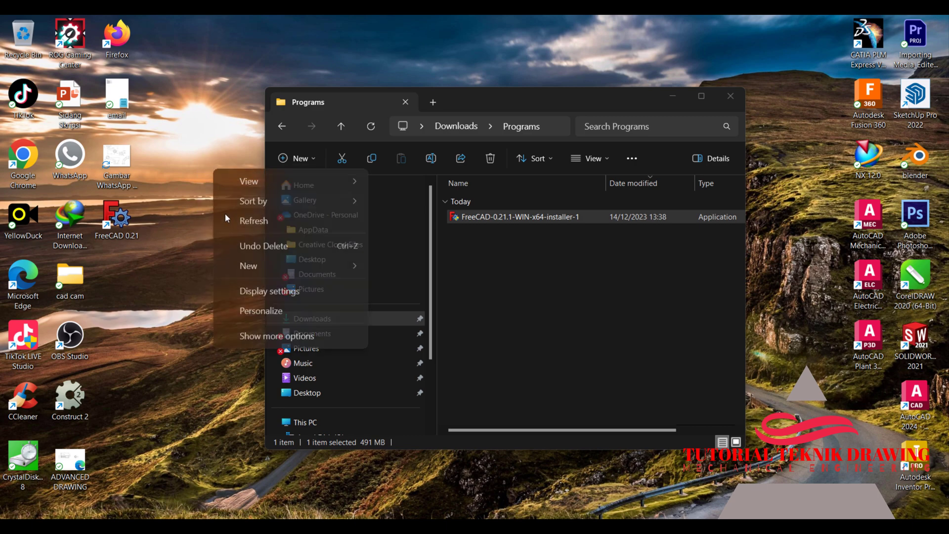
left_click(226, 217)
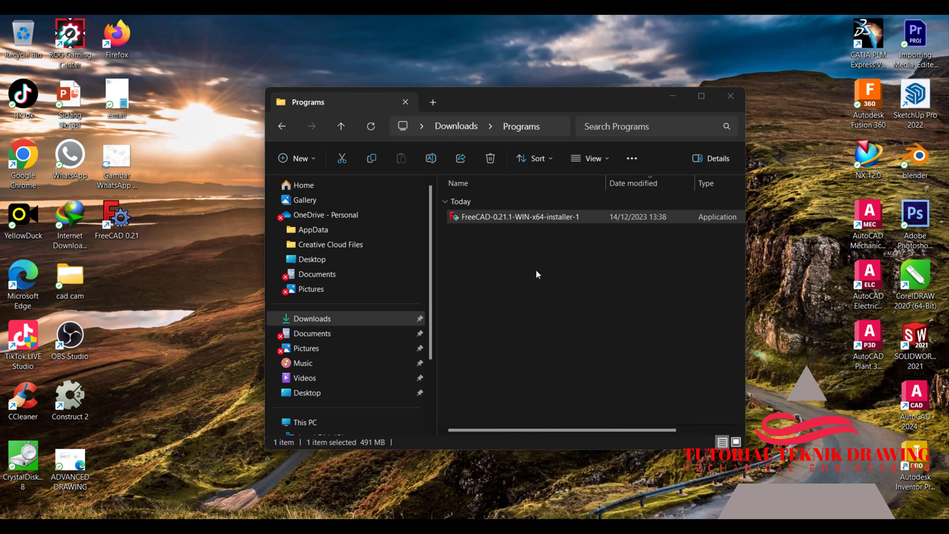
- Close File Explorer and refresh the desktop until the FreeCAD 0.21 shortcut shows
left_click(736, 101)
right_click(449, 162)
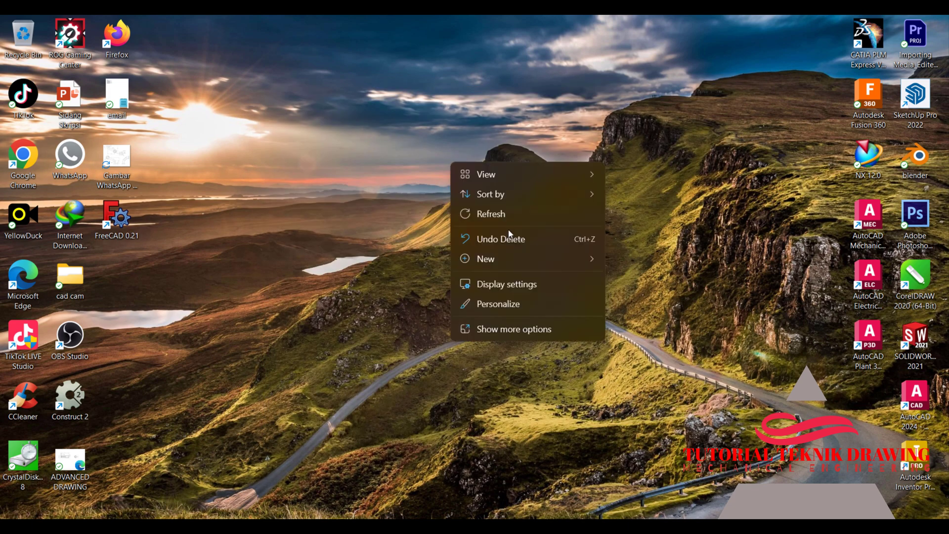
left_click(508, 213)
right_click(291, 176)
left_click(316, 225)
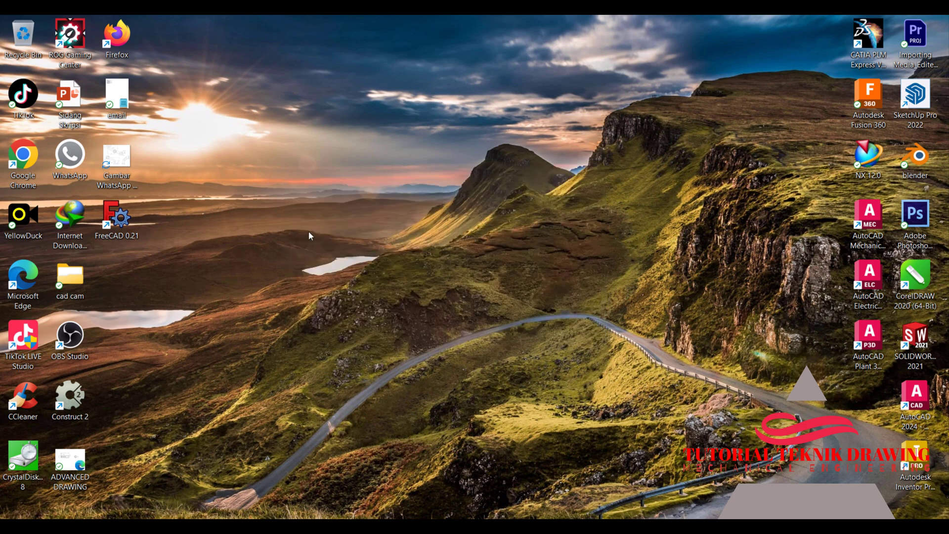
- Launch FreeCAD 0.21 from its desktop shortcut and maximize the window
double_click(125, 235)
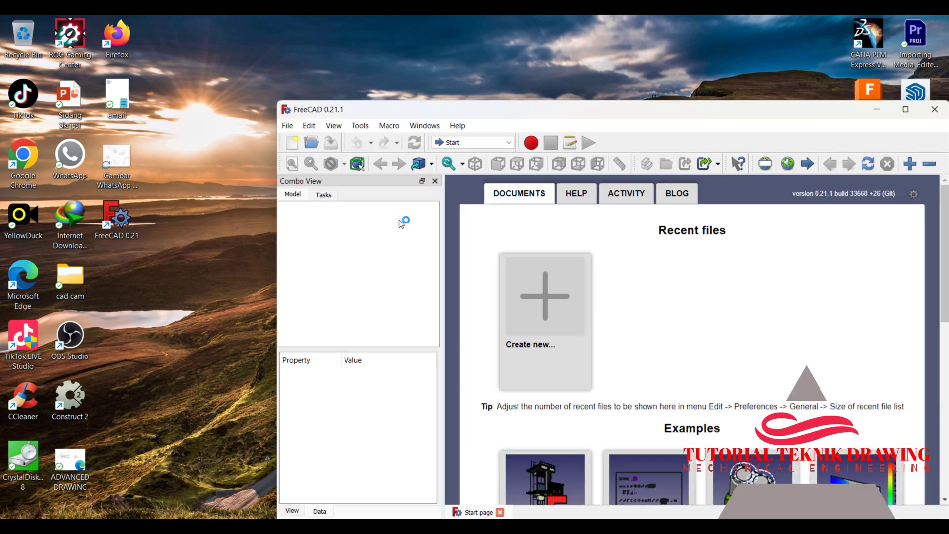
double_click(596, 111)
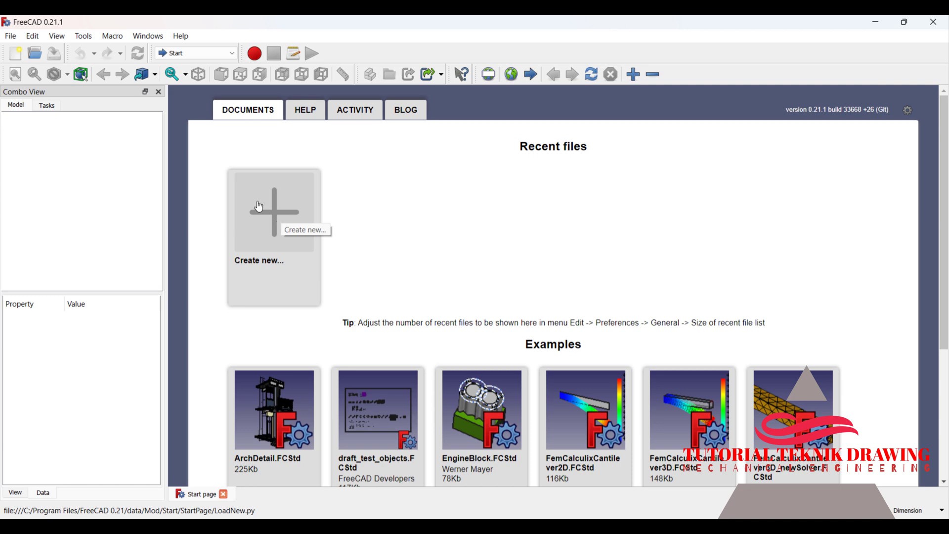
- Create a new empty Unnamed document from the Start page
left_click(261, 232)
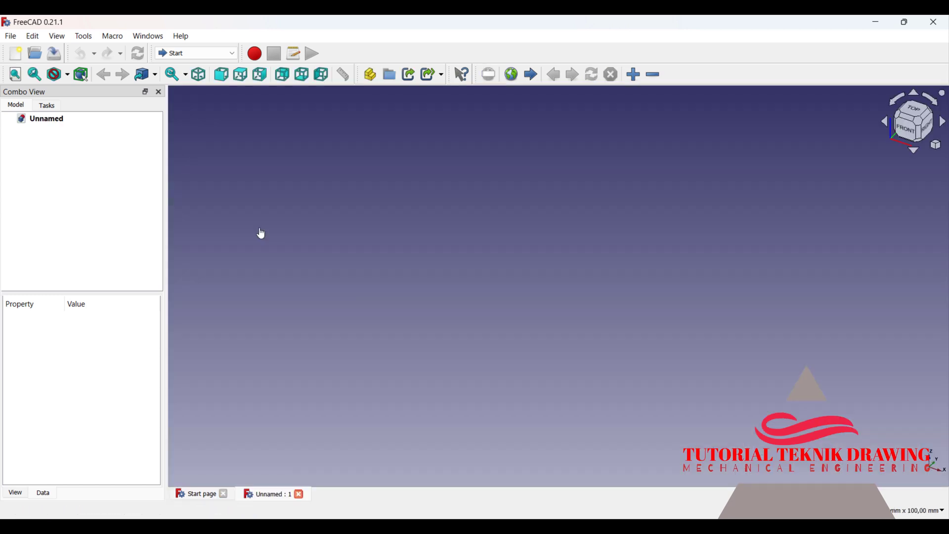